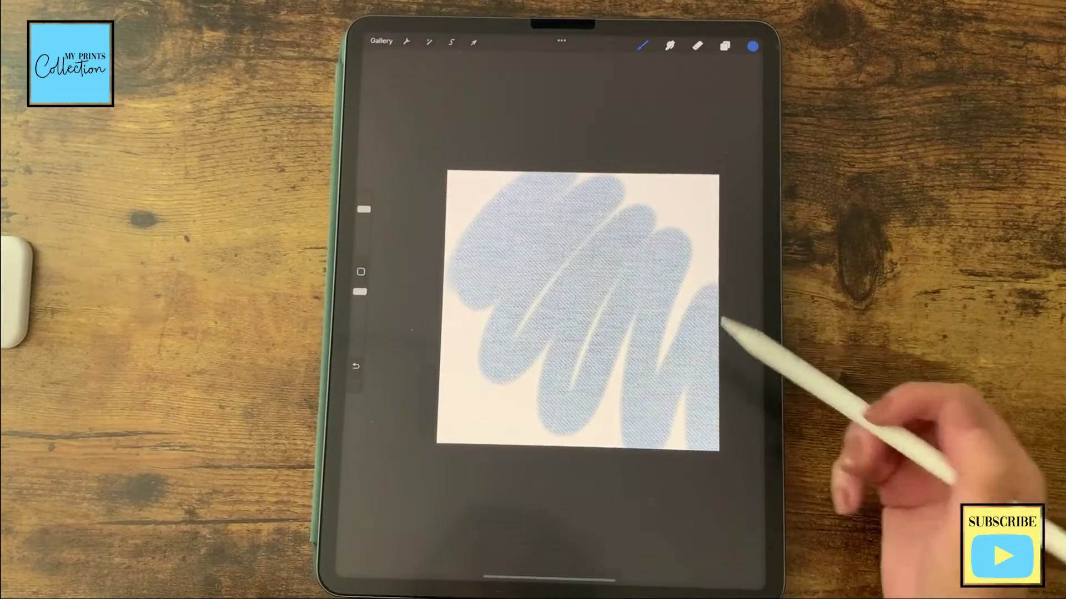
Confirm the Denium Brush grain scale at 28% in Brush Studio, then clear the test scribbles from the canvas.
left_click(641, 44)
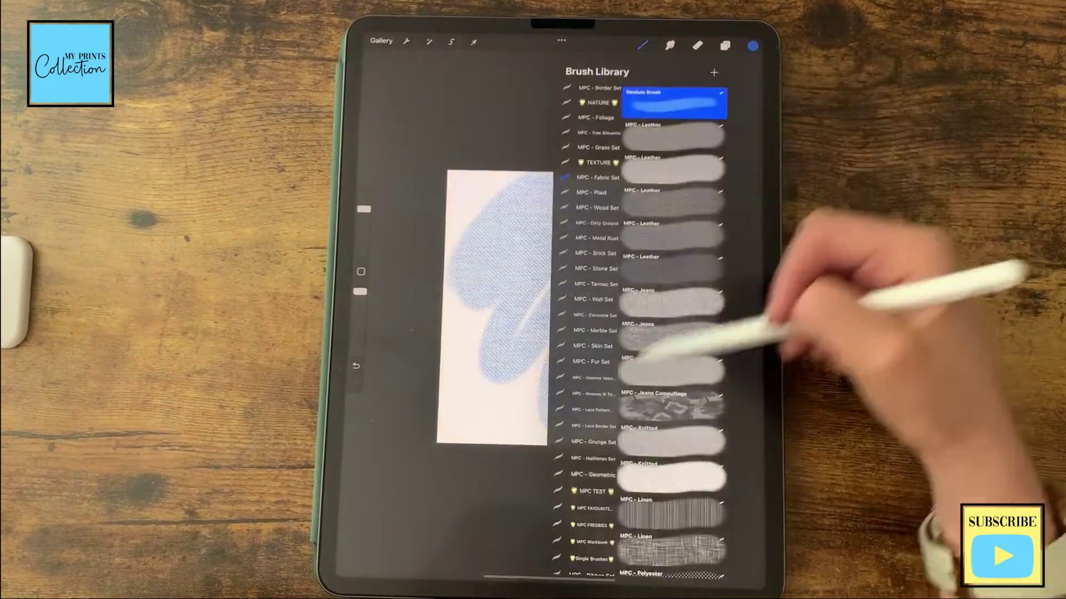
left_click(674, 105)
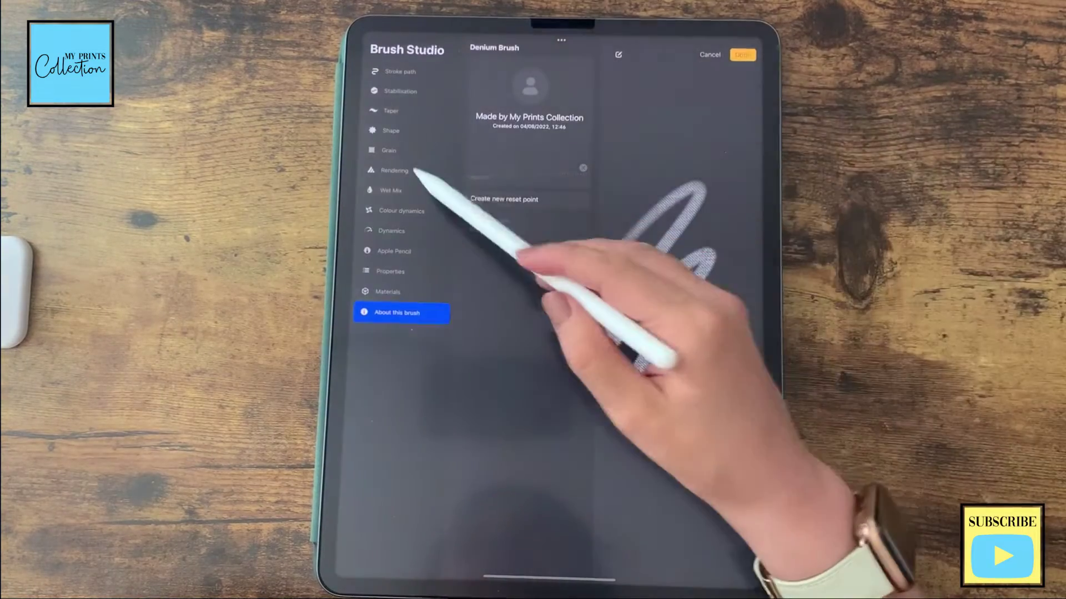
left_click(388, 151)
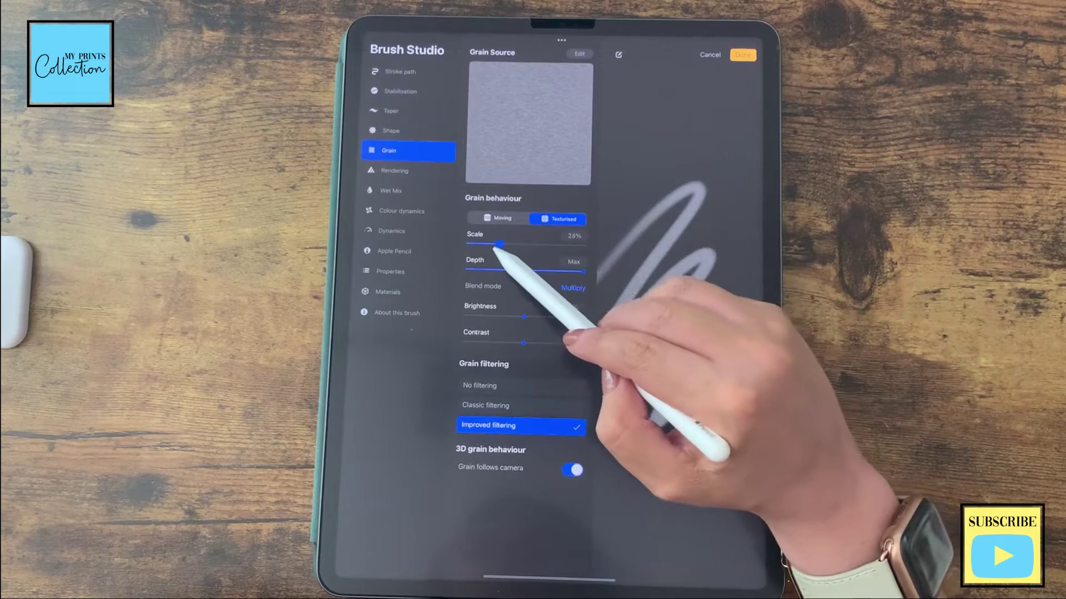
left_click(743, 56)
left_click(500, 333)
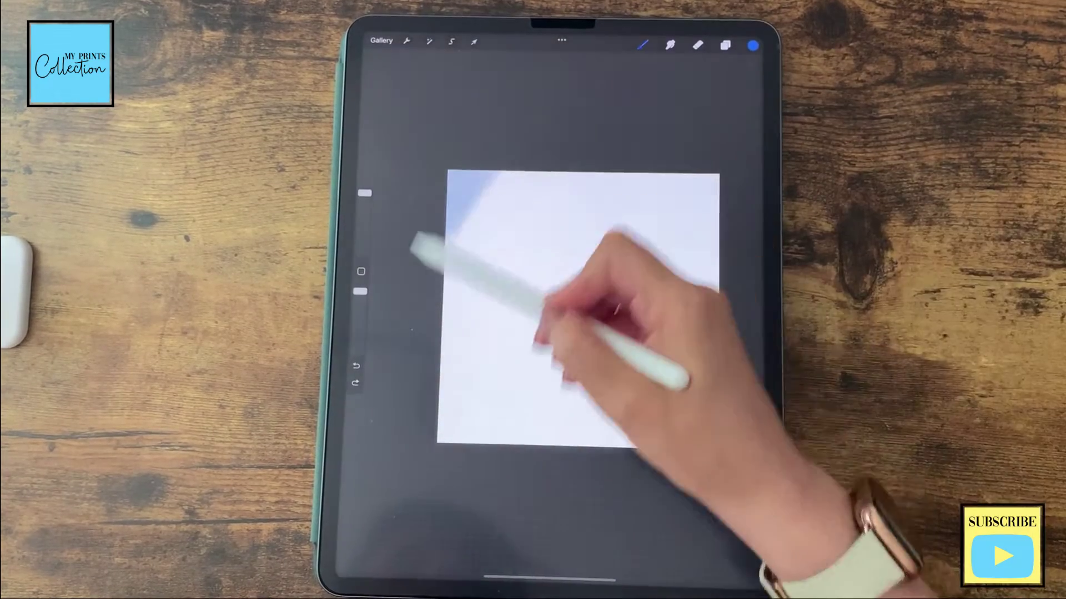